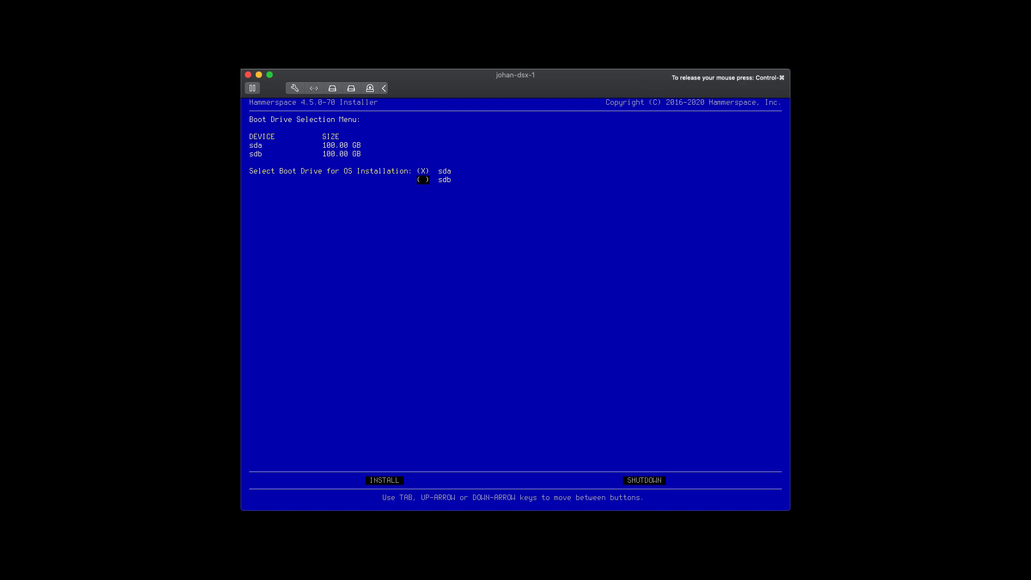
- Install onto the sda boot drive, confirm overwriting all drives, and accept the EULA
{"action": "key", "text": "Tab"}
{"action": "key", "text": "Return"}
{"action": "key", "text": "Left"}
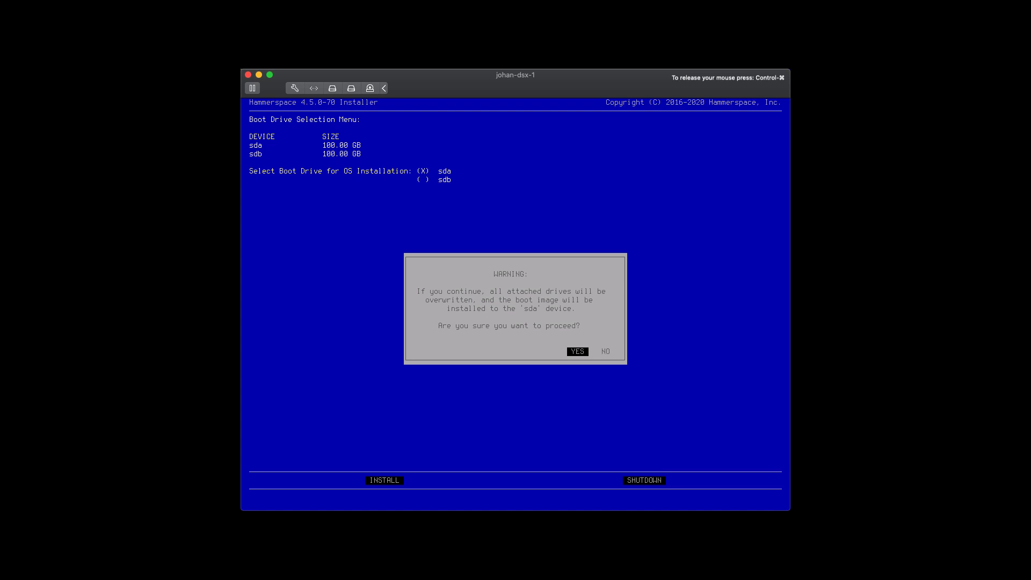
{"action": "key", "text": "Return"}
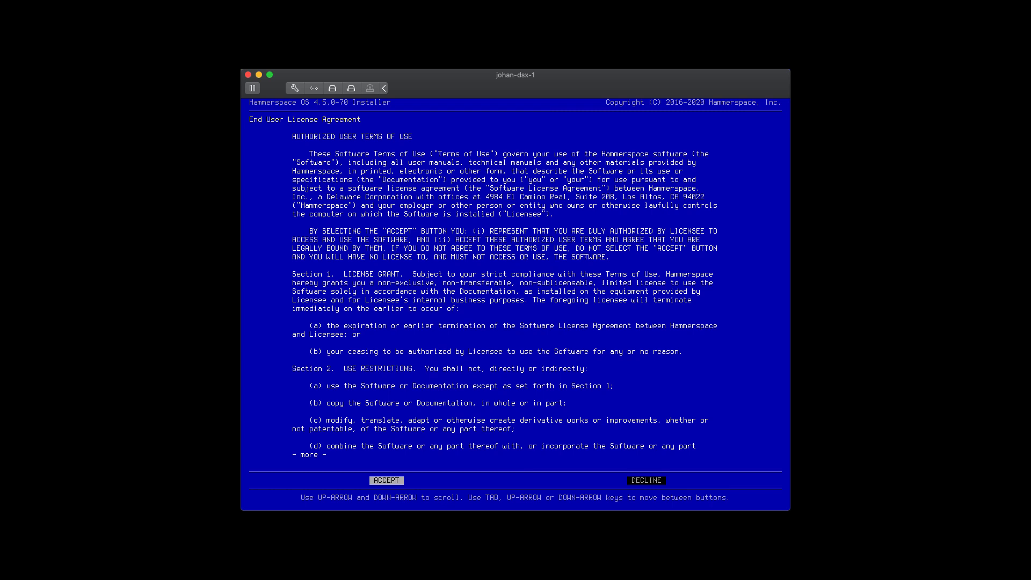
{"action": "key", "text": "Return"}
{"action": "key", "text": "Down"}
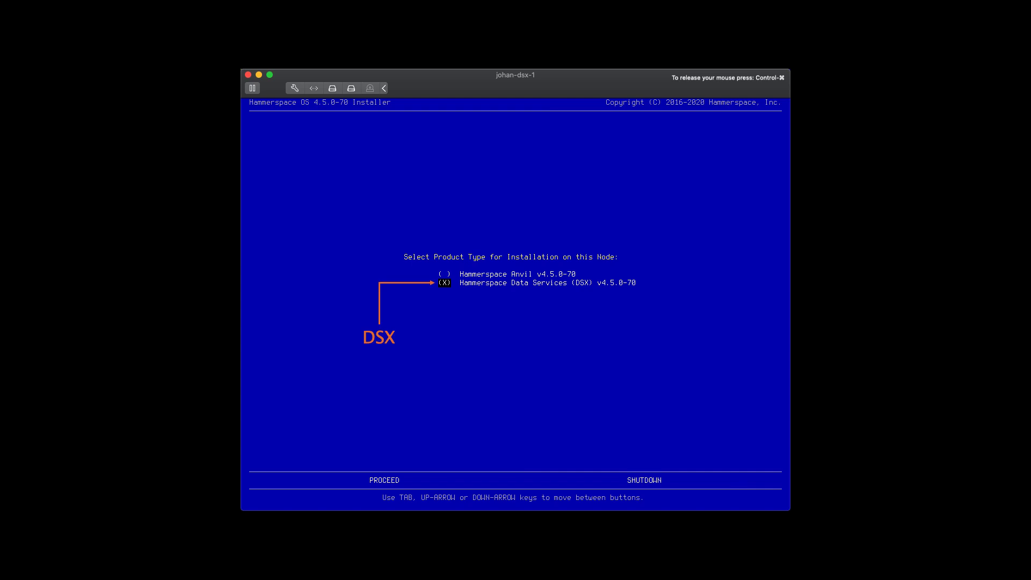
- Proceed with DSX v4.5.0-70, pass hardware validation, and keep ens192 with Data and Management roles
{"action": "key", "text": "Tab"}
{"action": "key", "text": "Return"}
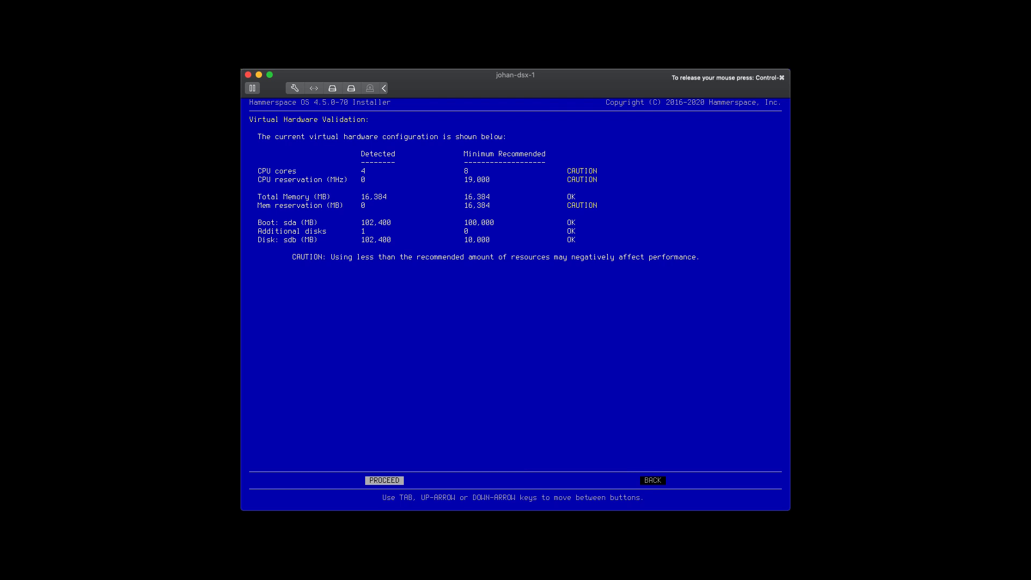
{"action": "key", "text": "Return"}
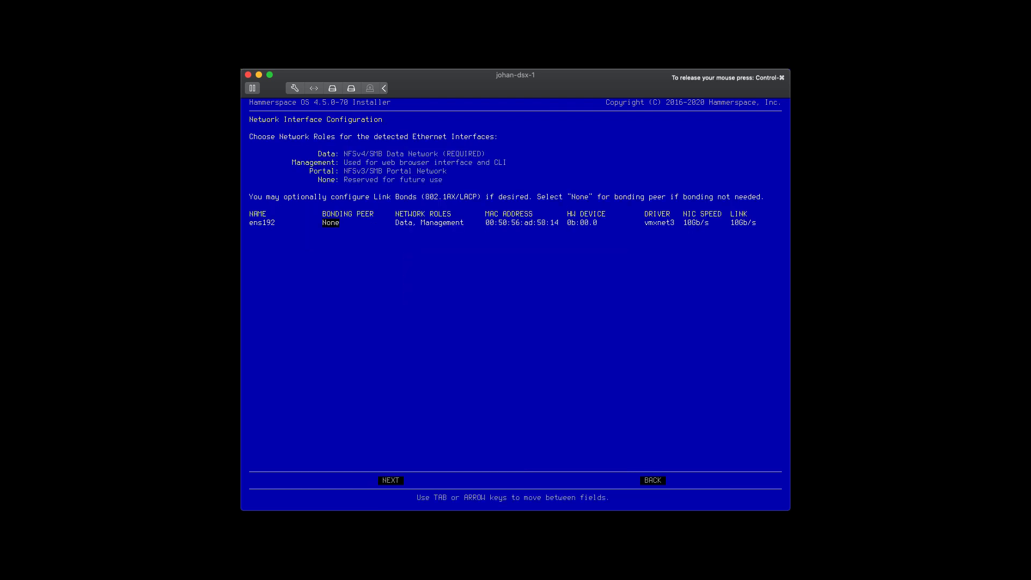
{"action": "key", "text": "Tab"}
{"action": "key", "text": "Tab"}
- Keep the interface settings, enter the node's host name and set local domain it.hammer.space
{"action": "key", "text": "Return"}
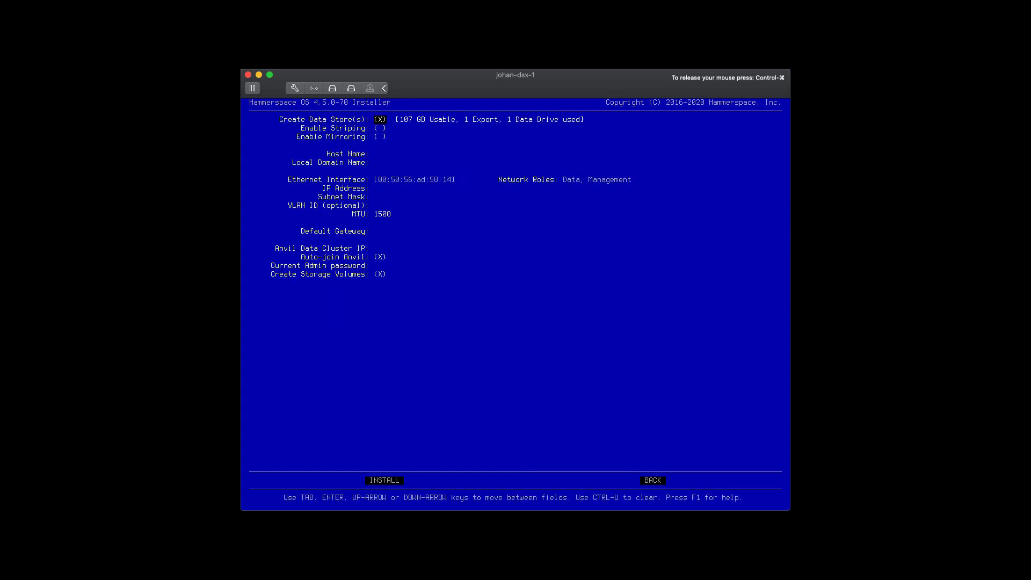
{"action": "key", "text": "Tab"}
{"action": "key", "text": "Tab"}
{"action": "key", "text": "Tab"}
{"action": "type", "text": "johan-dsx-1"}
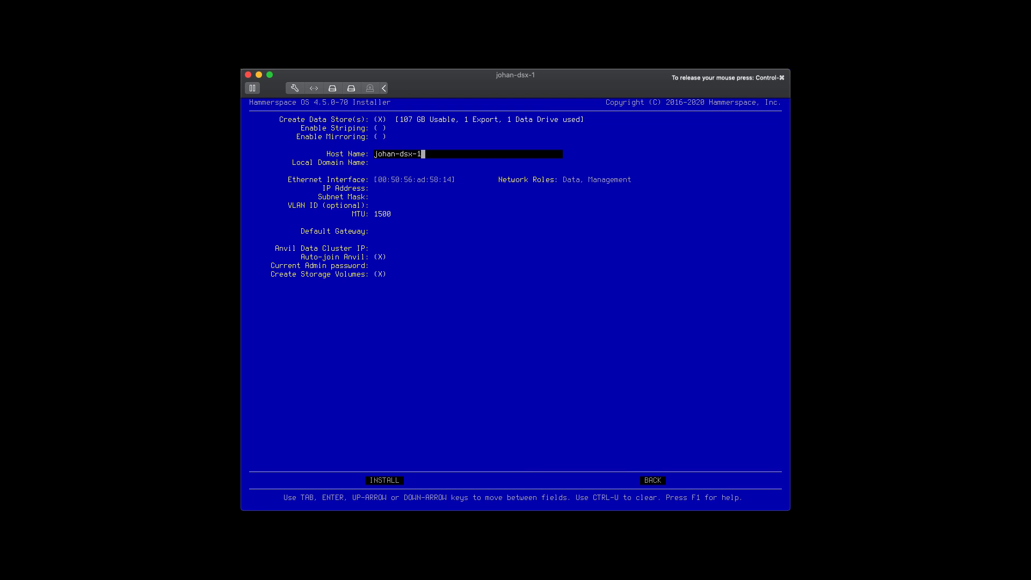
{"action": "key", "text": "Tab"}
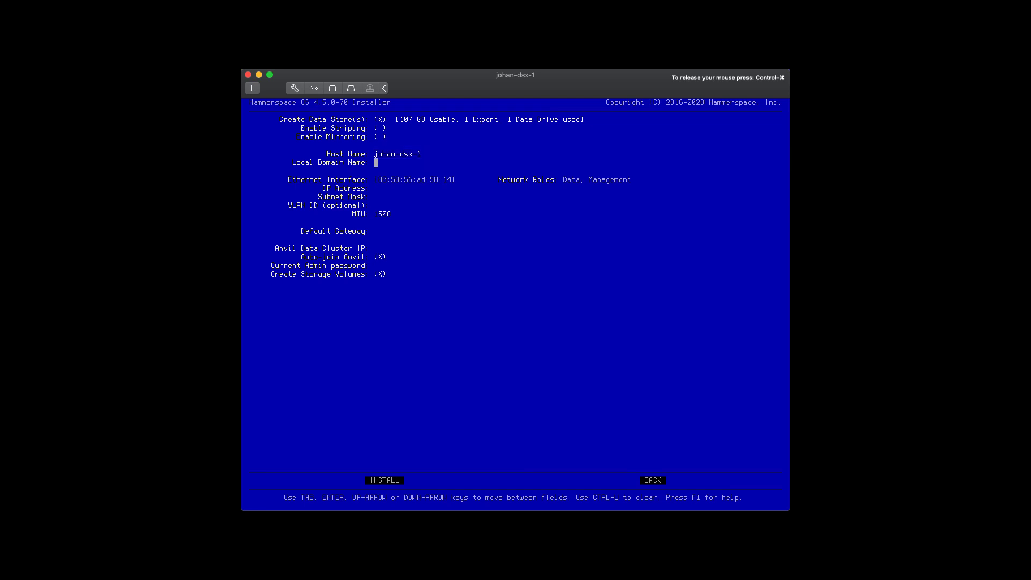
{"action": "type", "text": "it.hammer"}
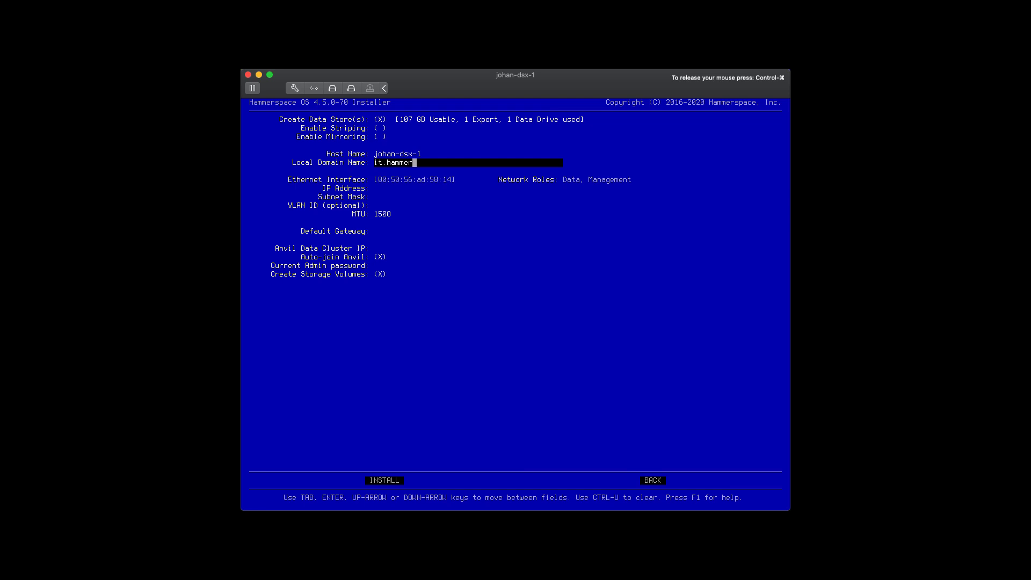
{"action": "type", "text": ".space"}
{"action": "key", "text": "Tab"}
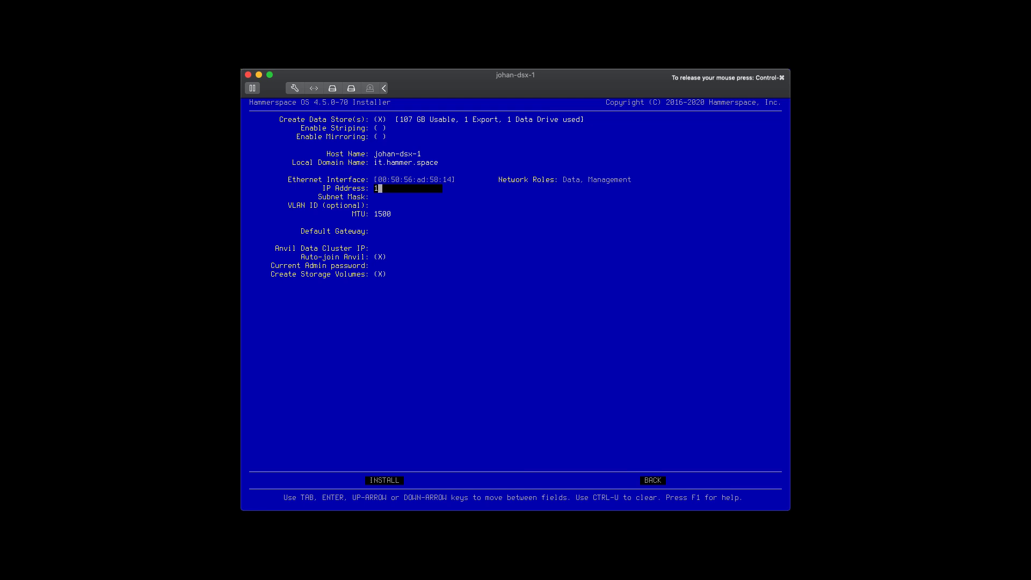
- Enter IP address 10.200.10.63, correcting a typo, with subnet mask 24
{"action": "type", "text": "10.2001.63"}
{"action": "key", "text": "BackSpace"}
{"action": "key", "text": "BackSpace"}
{"action": "key", "text": "BackSpace"}
{"action": "key", "text": "BackSpace"}
{"action": "type", "text": ".10.63"}
{"action": "key", "text": "Tab"}
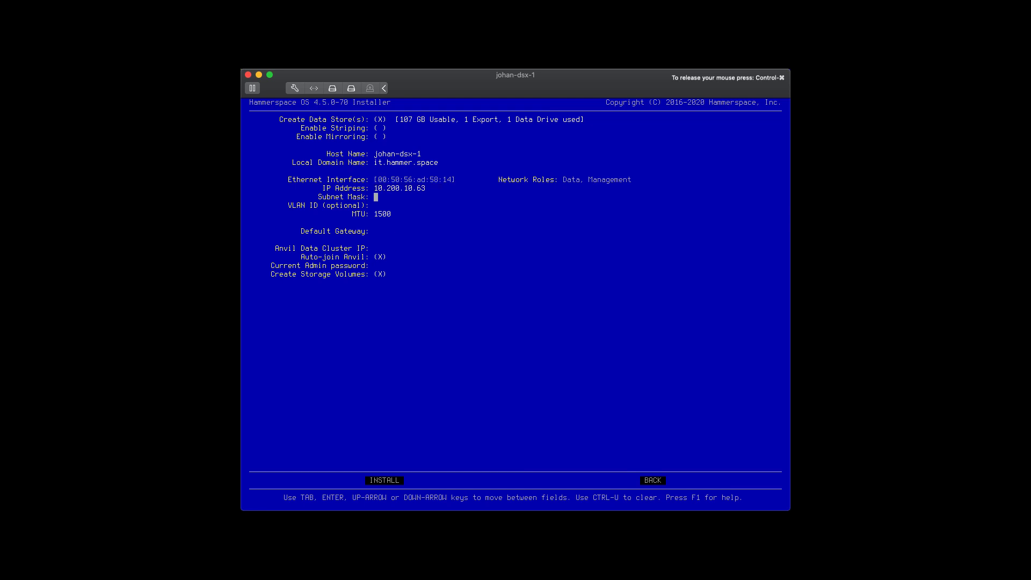
{"action": "type", "text": "24"}
{"action": "key", "text": "Tab"}
{"action": "key", "text": "Tab"}
{"action": "key", "text": "Tab"}
- Enter the default gateway, then go back to fix its mistyped 10.200.100.1
{"action": "type", "text": "10"}
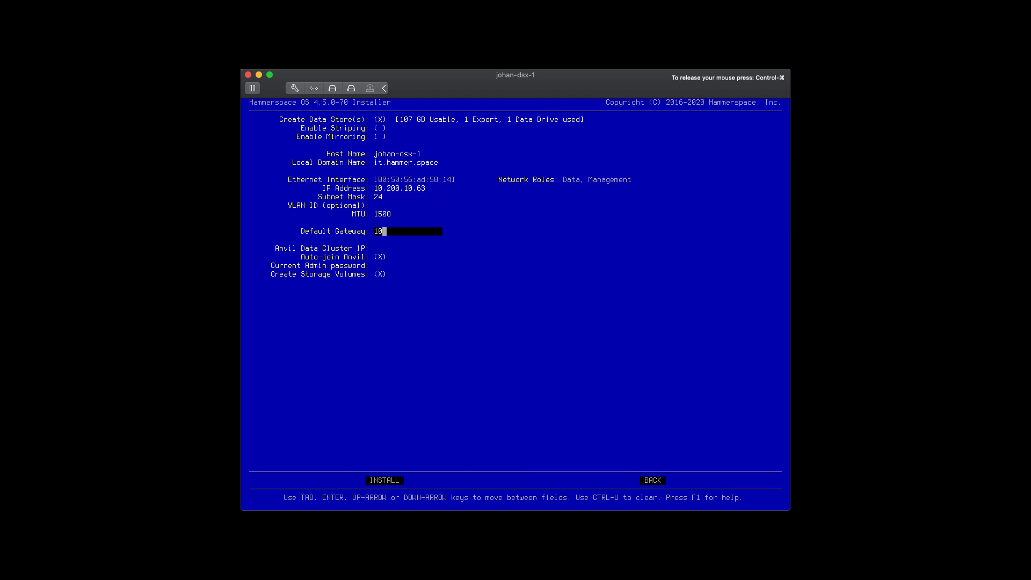
{"action": "type", "text": ".200.100.1"}
{"action": "key", "text": "Tab"}
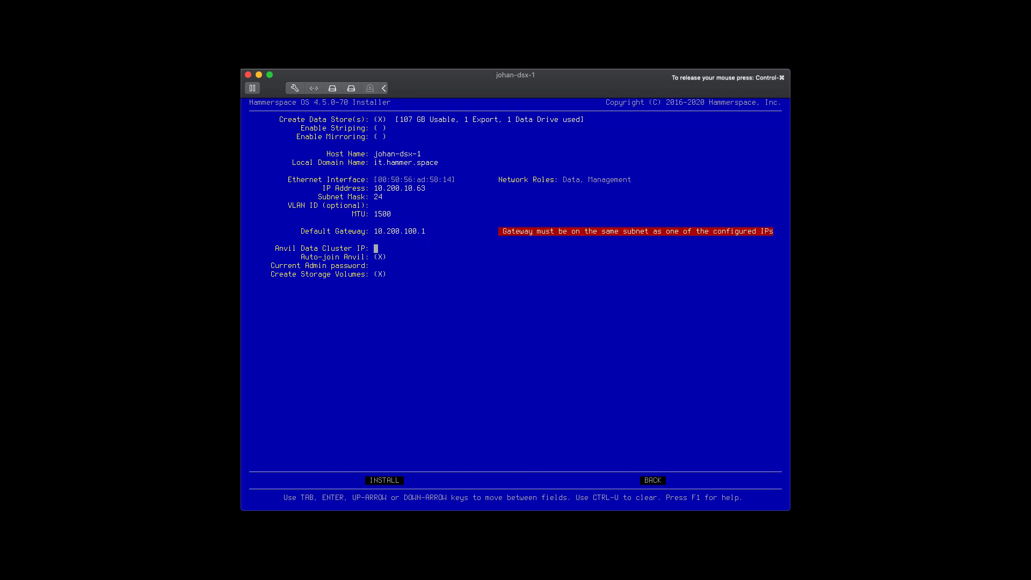
{"action": "key", "text": "Up"}
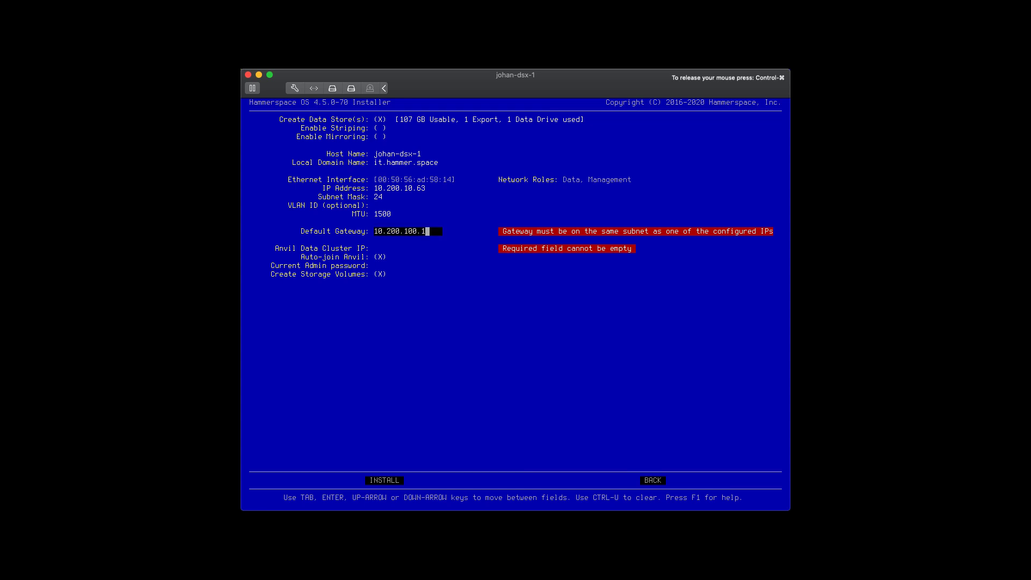
{"action": "key", "text": "Left"}
{"action": "key", "text": "Left"}
- Correct the gateway to 10.200.10.1, set Anvil cluster IP 10.200.10.61, and enter the admin password
{"action": "key", "text": "BackSpace"}
{"action": "key", "text": "Down"}
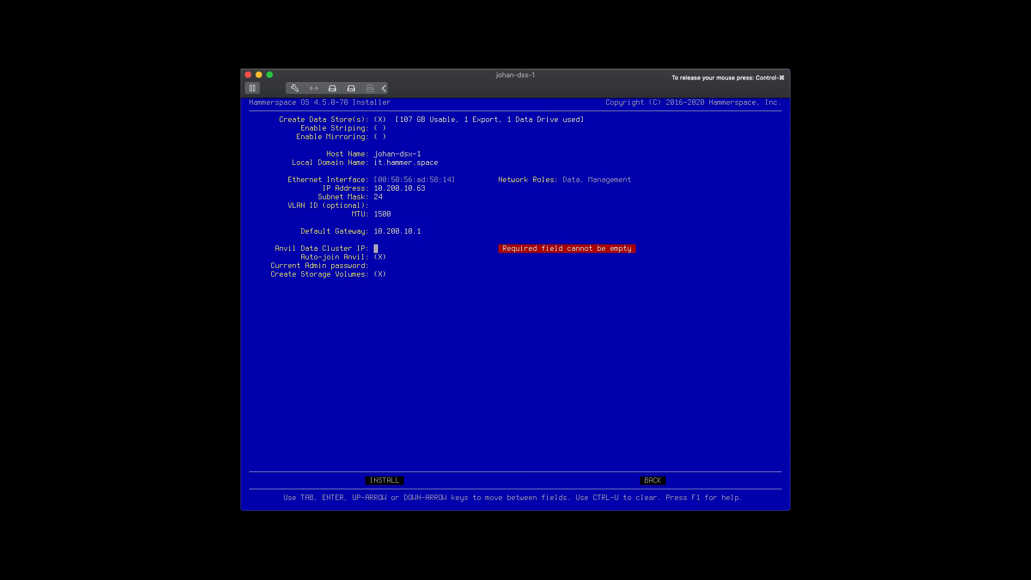
{"action": "type", "text": "10"}
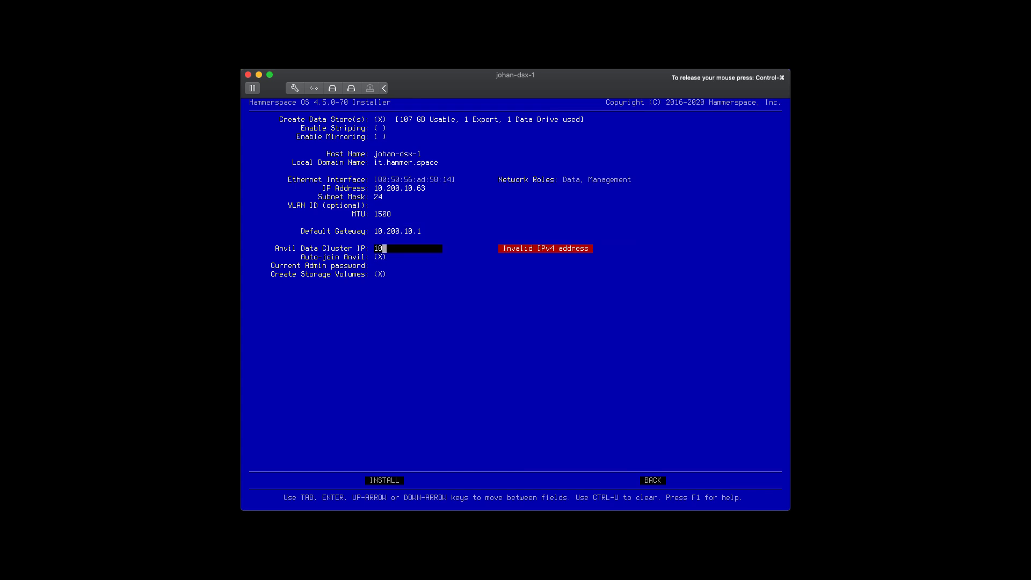
{"action": "type", "text": ".200.10.61"}
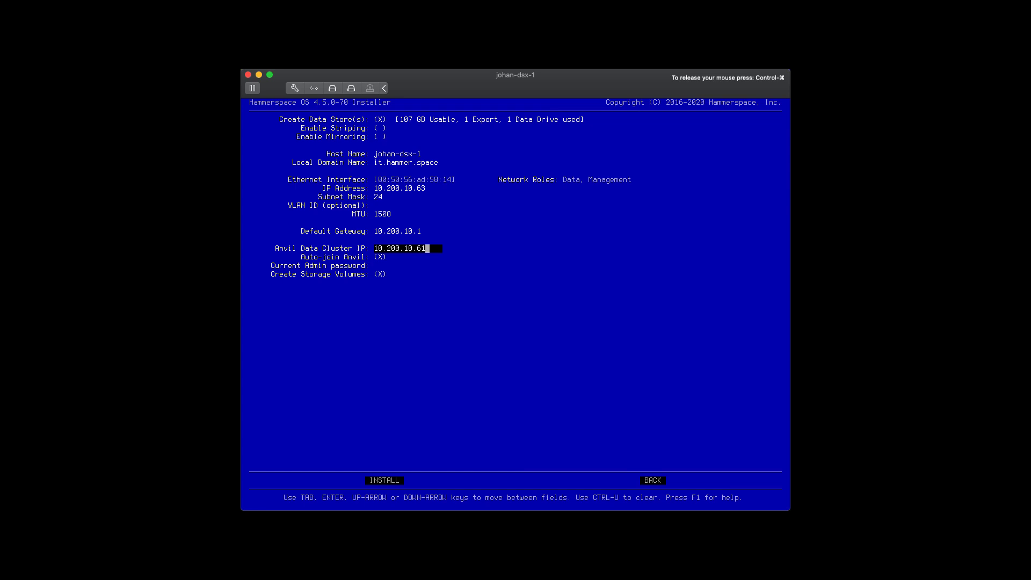
{"action": "key", "text": "Tab"}
{"action": "key", "text": "Tab"}
{"action": "type", "text": "*****"}
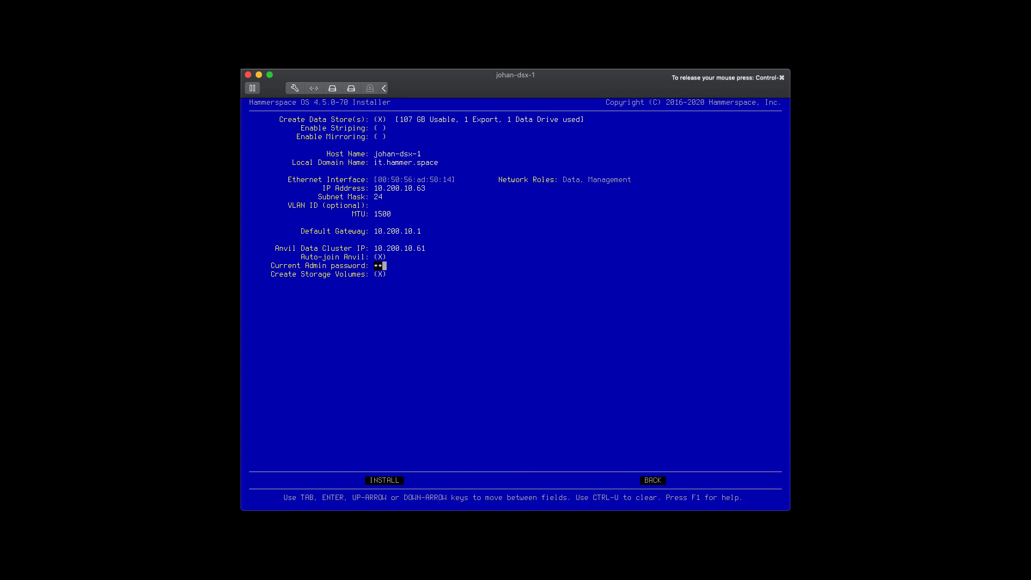
{"action": "type", "text": "******"}
{"action": "left_click", "coordinate": [661, 323]}
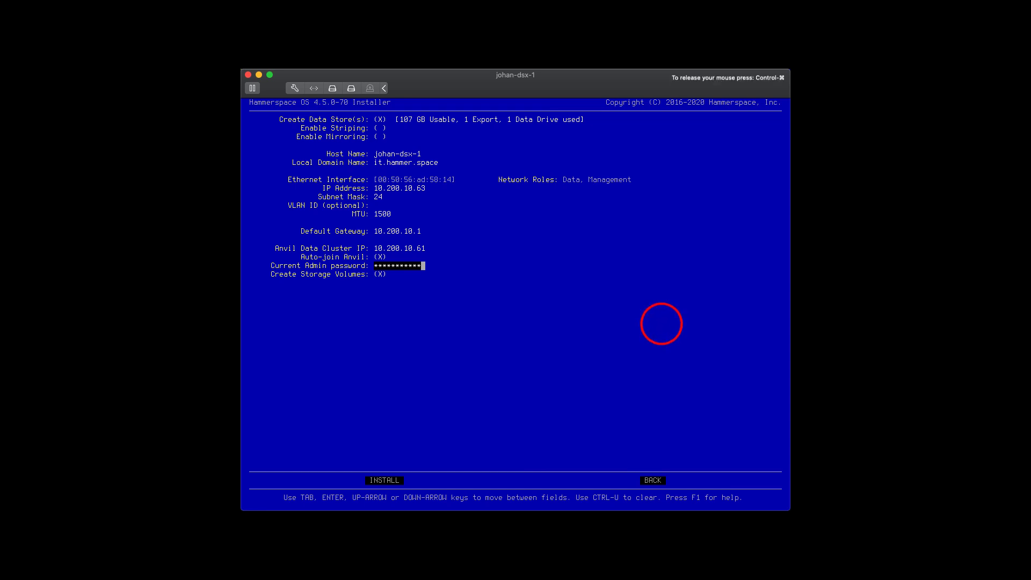
- Start the installation and confirm YES to configure the node with these settings
{"action": "key", "text": "Tab"}
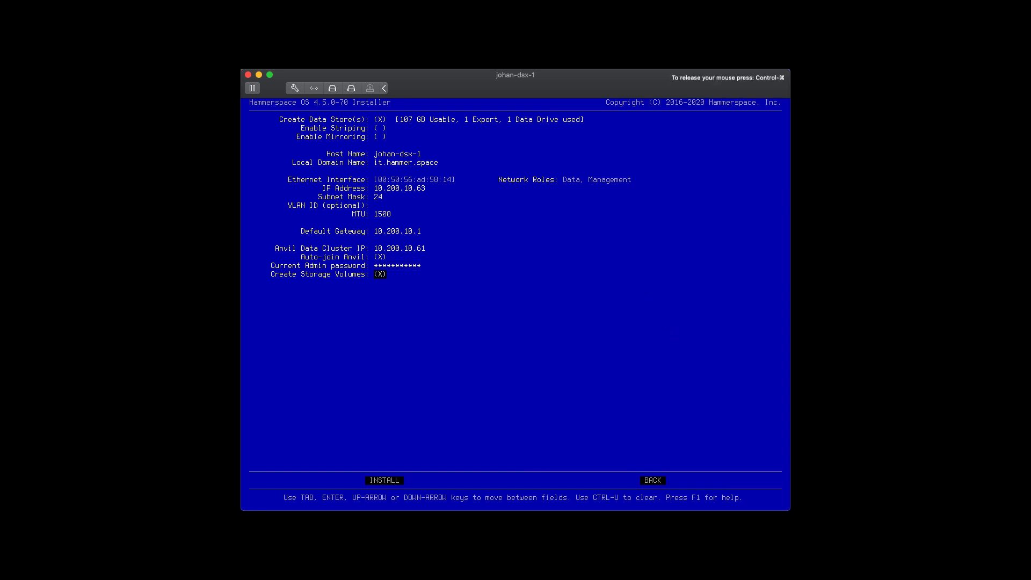
{"action": "key", "text": "Tab"}
{"action": "key", "text": "Return"}
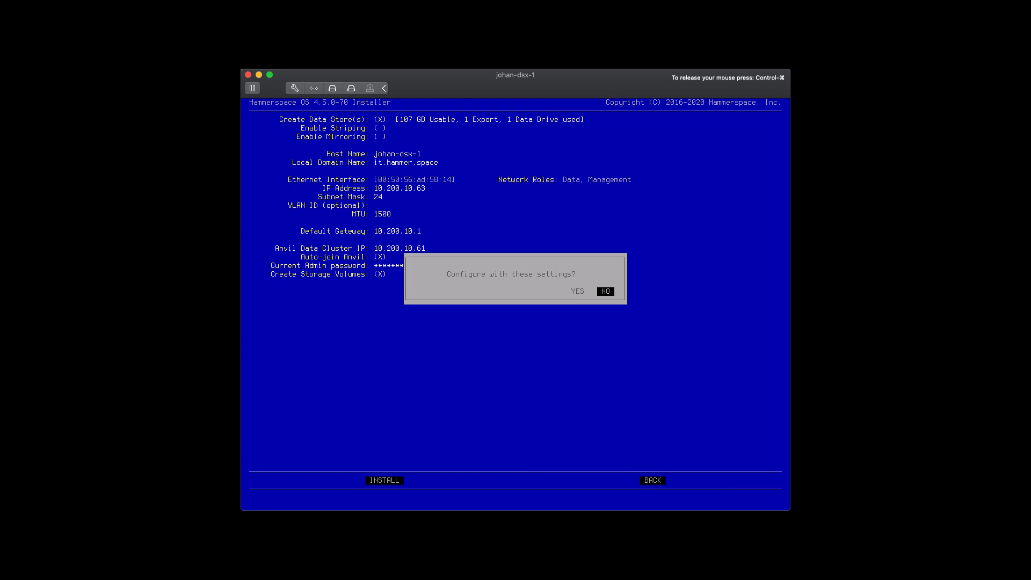
{"action": "key", "text": "Left"}
{"action": "key", "text": "Return"}
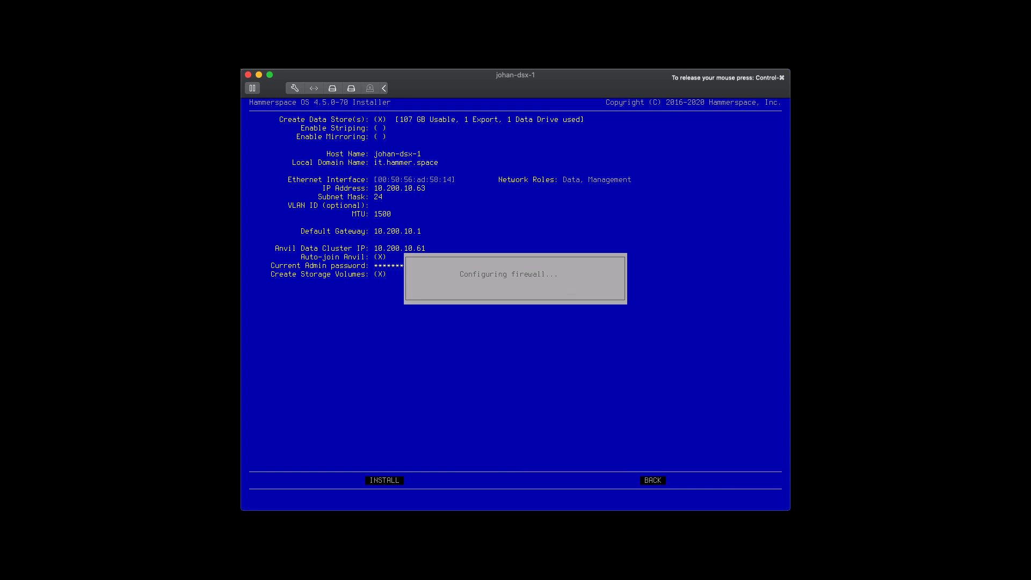